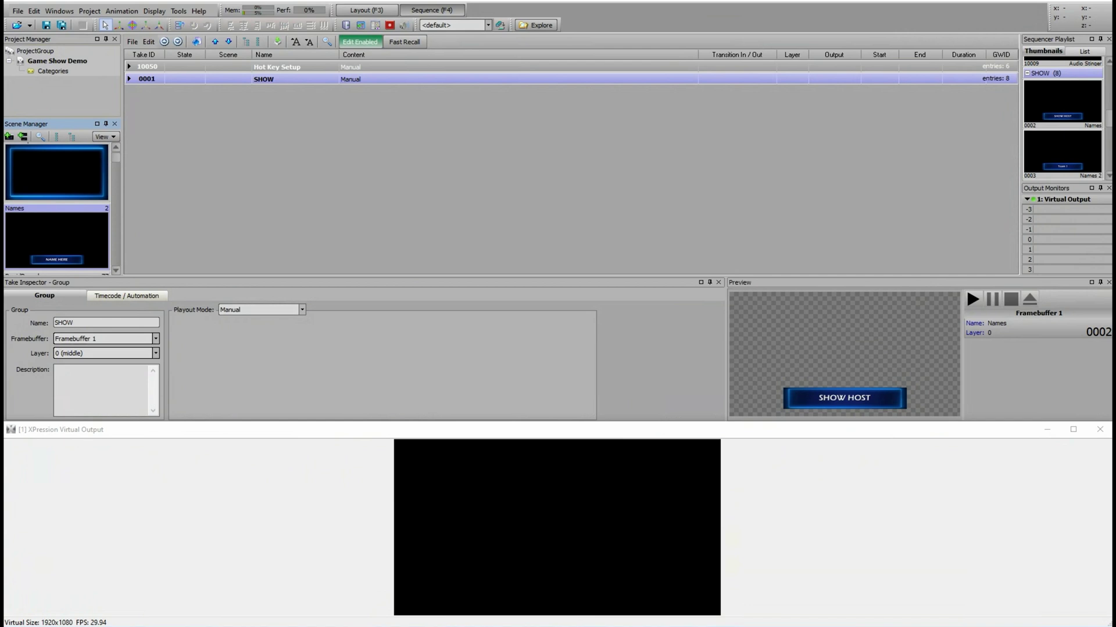
Inspect the Names scene's Name text object template links, then return to the sequencer.
click(366, 10)
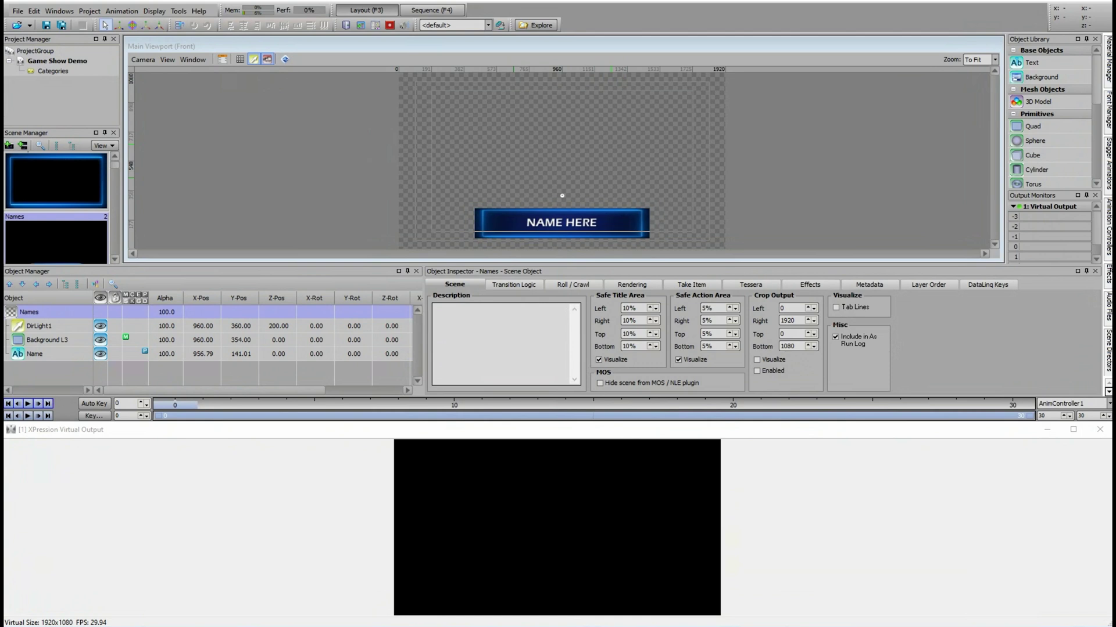
click(34, 354)
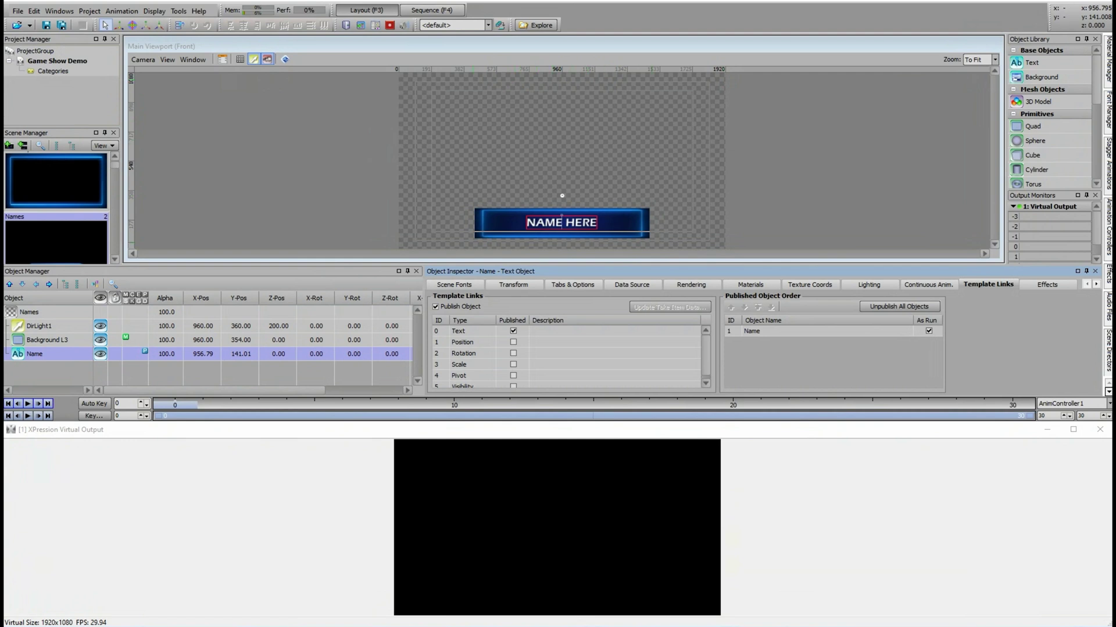
key(F4)
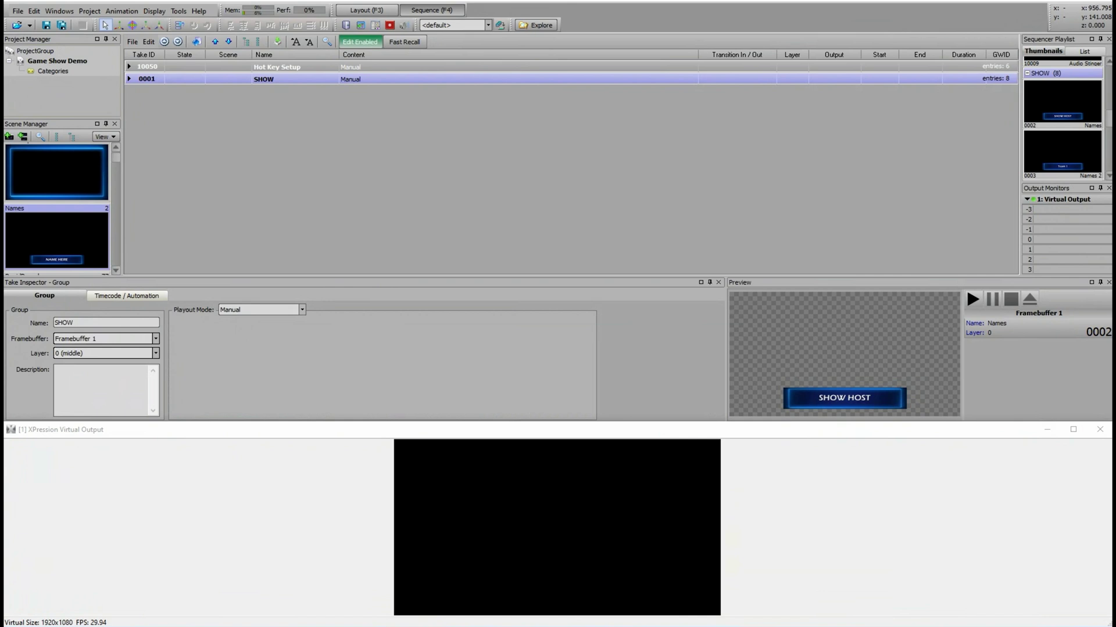
Expand group 0001 SHOW, add the Names scene as a new take, then delete it.
key(Right)
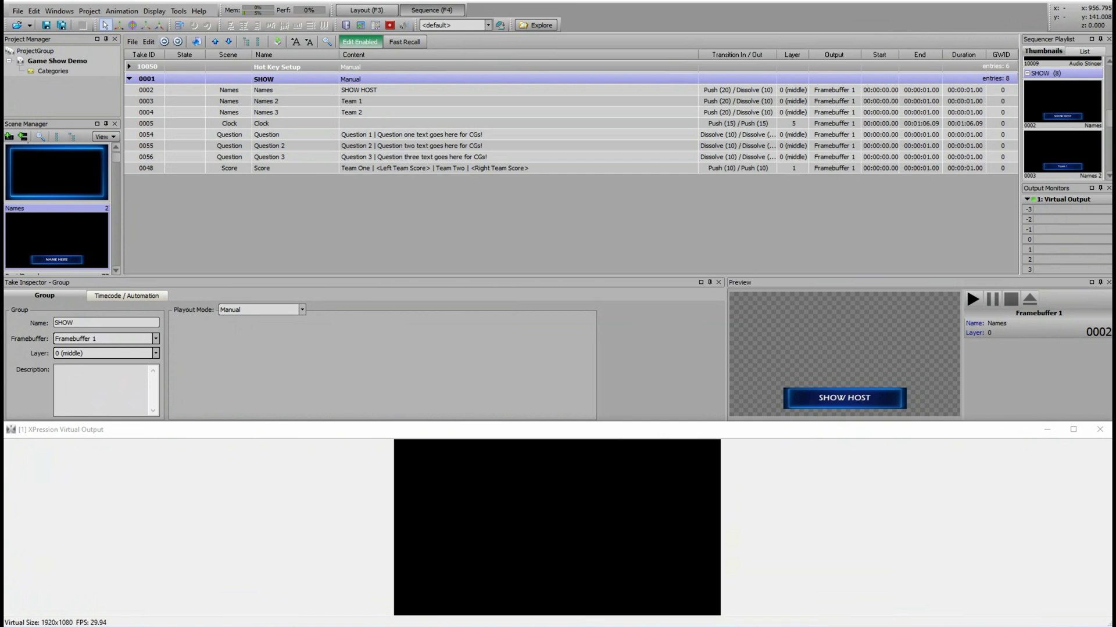
drag(57, 240, 200, 188)
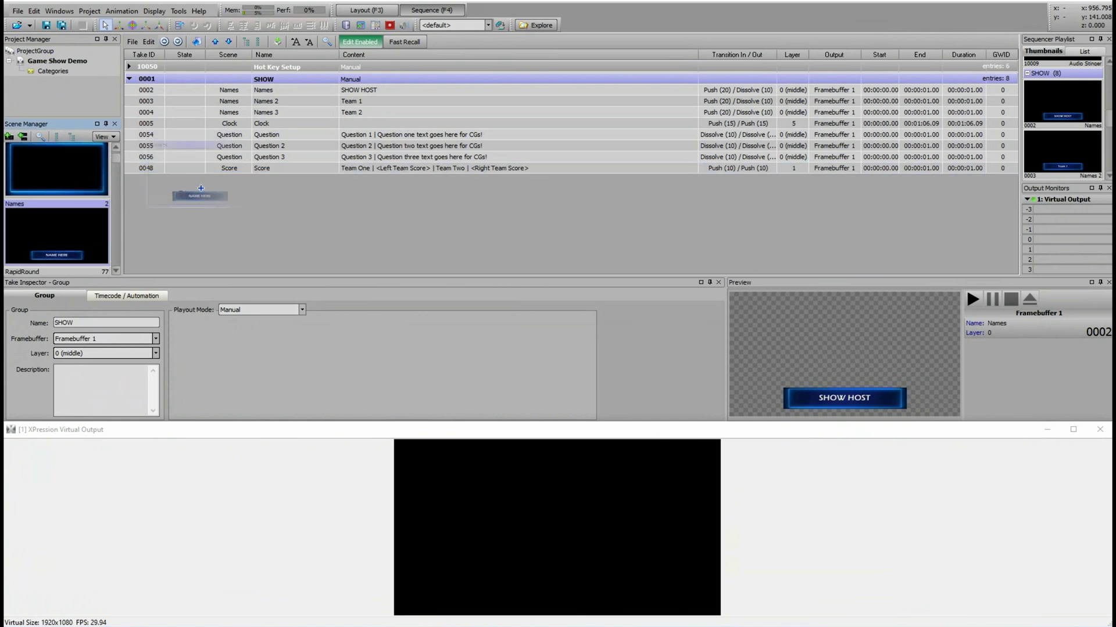
drag(199, 188, 200, 189)
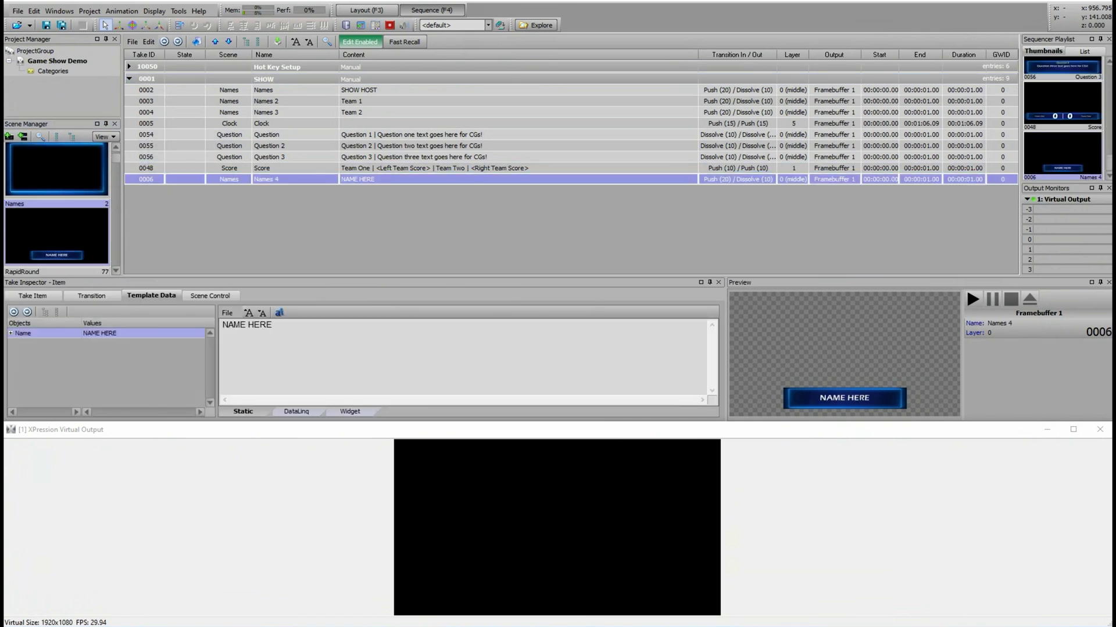
key(Delete)
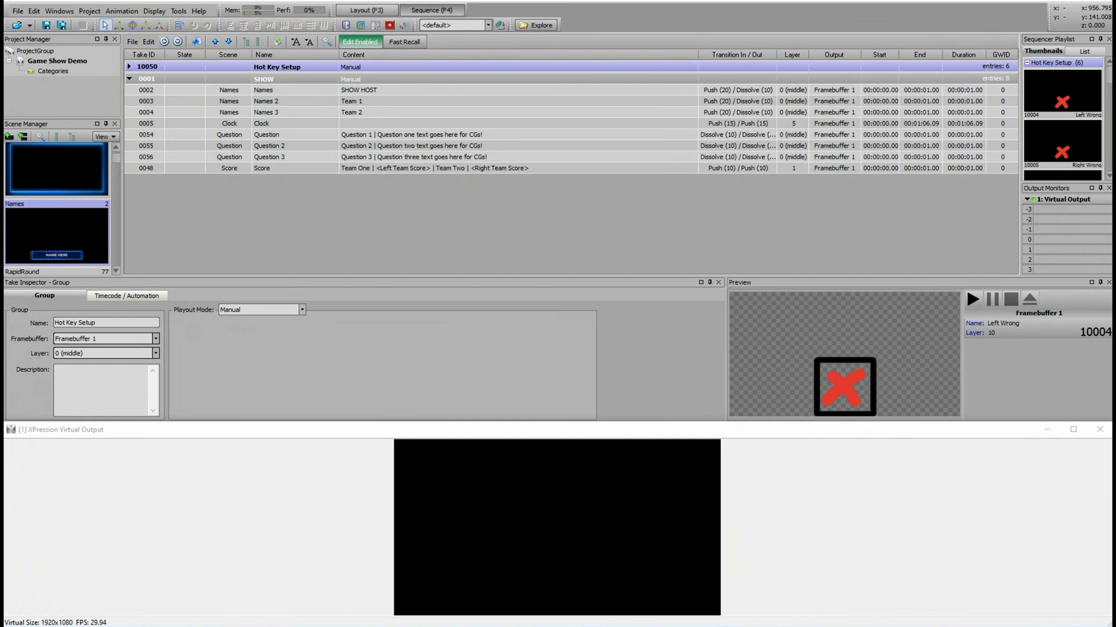
Expand Hot Key Setup (10050) to list its wrong, correct, pass and stinger takes.
key(Right)
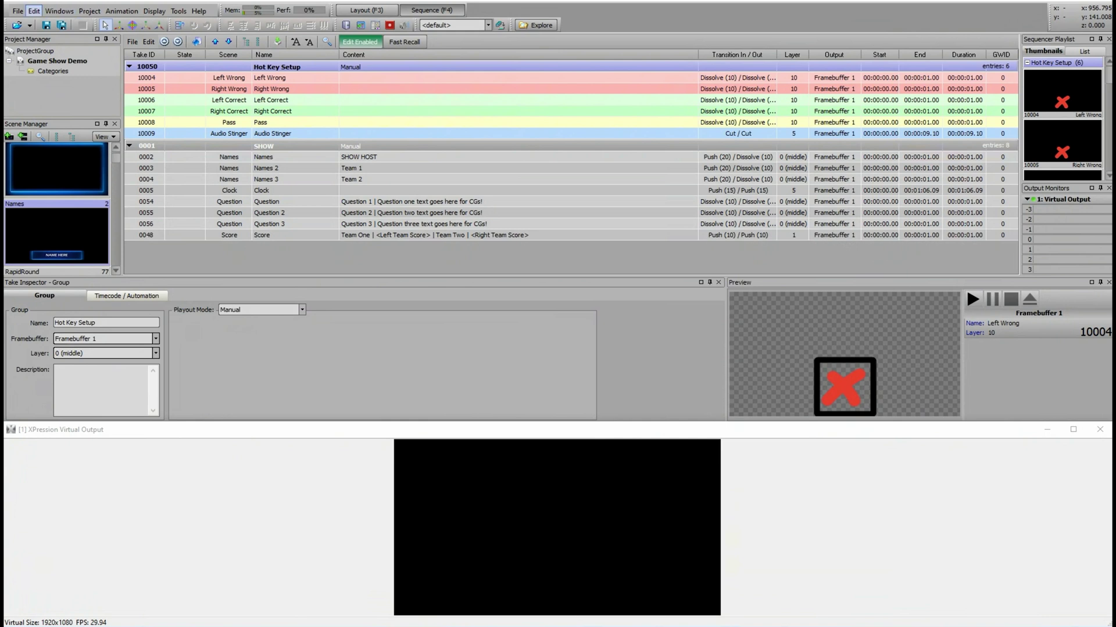
click(33, 11)
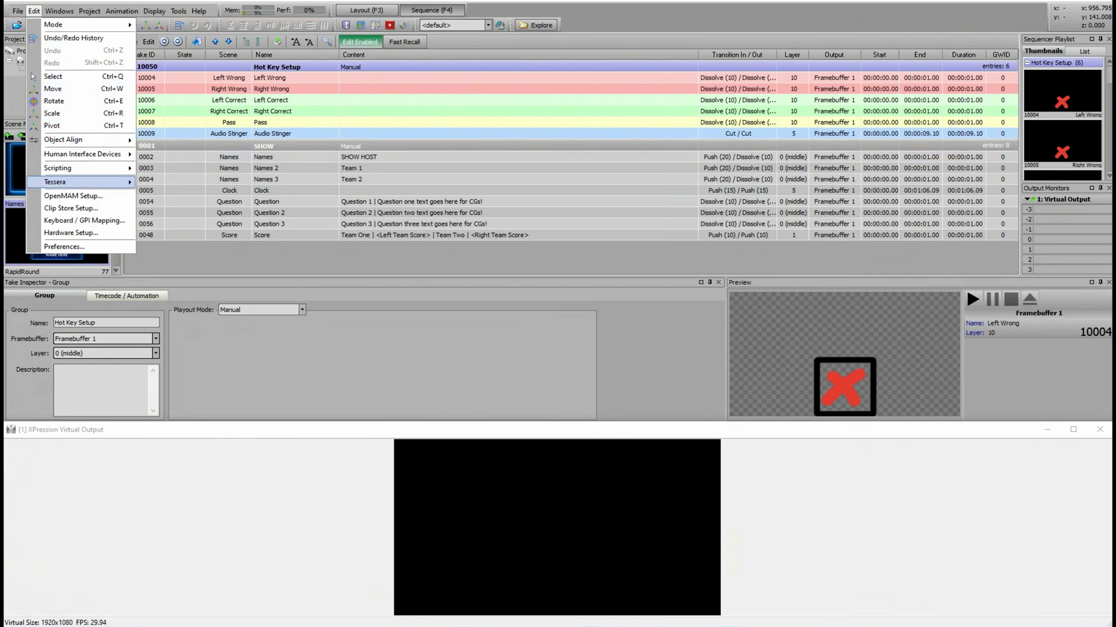
In Keyboard / GPI Mapping, try F11 for Take Left Correct Answer, then restore it to 1.
click(83, 219)
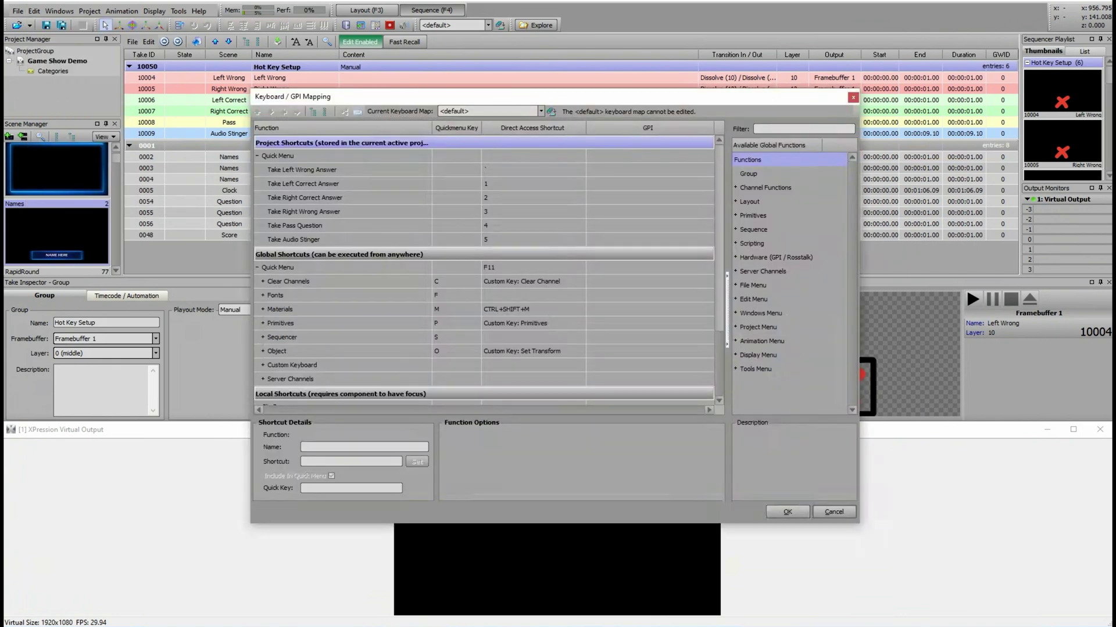
key(F11)
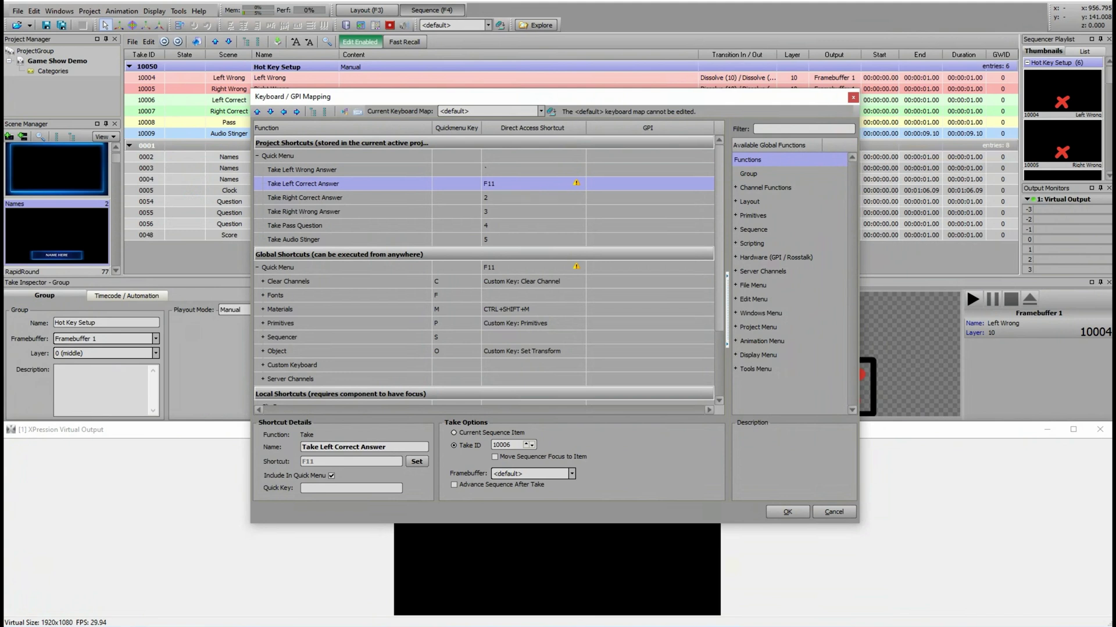
click(416, 461)
key(1)
click(787, 511)
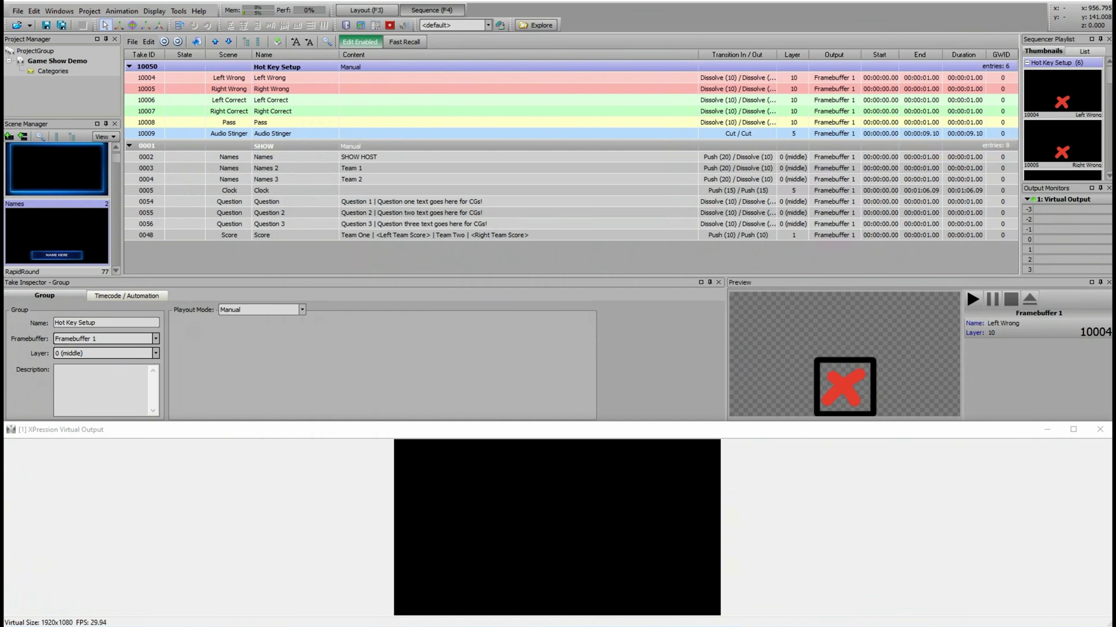
Collapse the Hot Key Setup group in the sequencer.
key(Left)
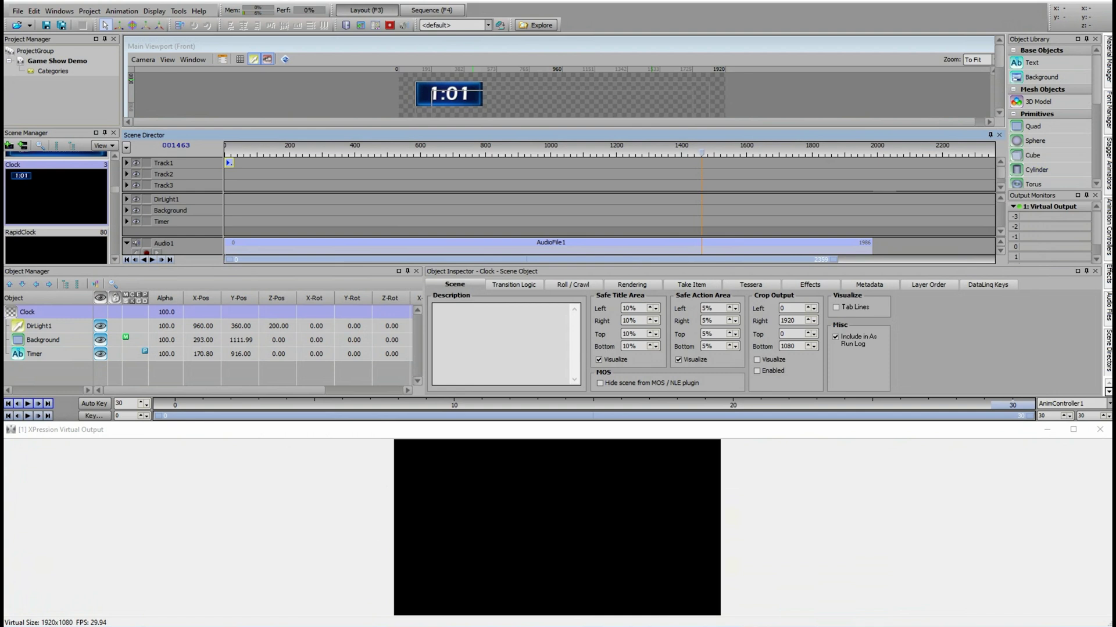
scroll(558, 246, down, 1)
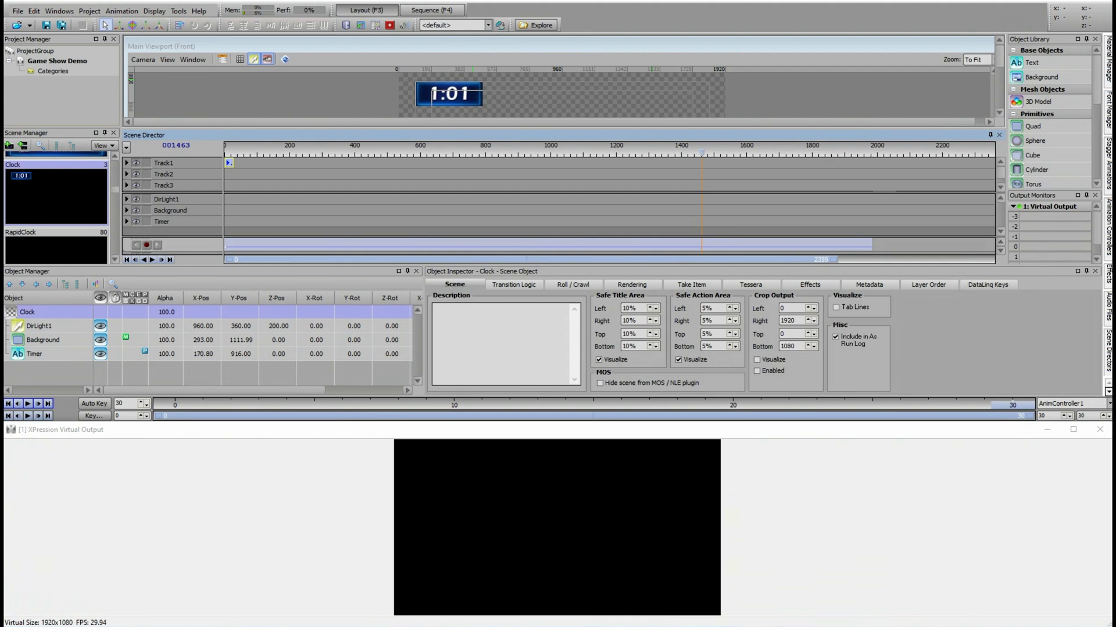
scroll(557, 209, down, 2)
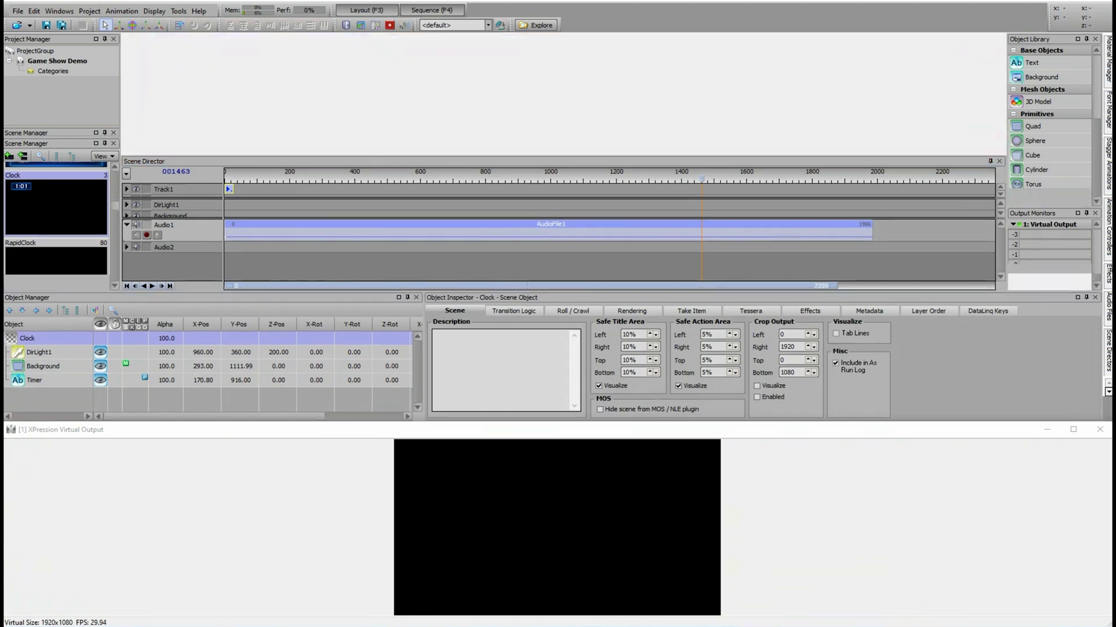
key(F4)
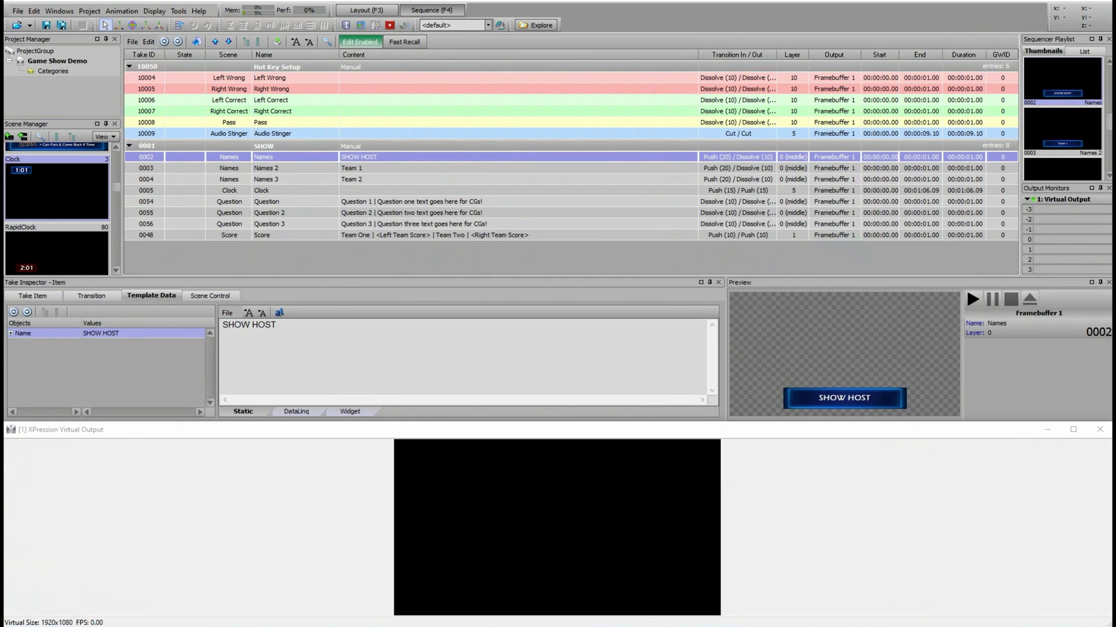
Step through the hotkey and show takes to preview Question 1, then cue the Clock take (0005).
click(273, 110)
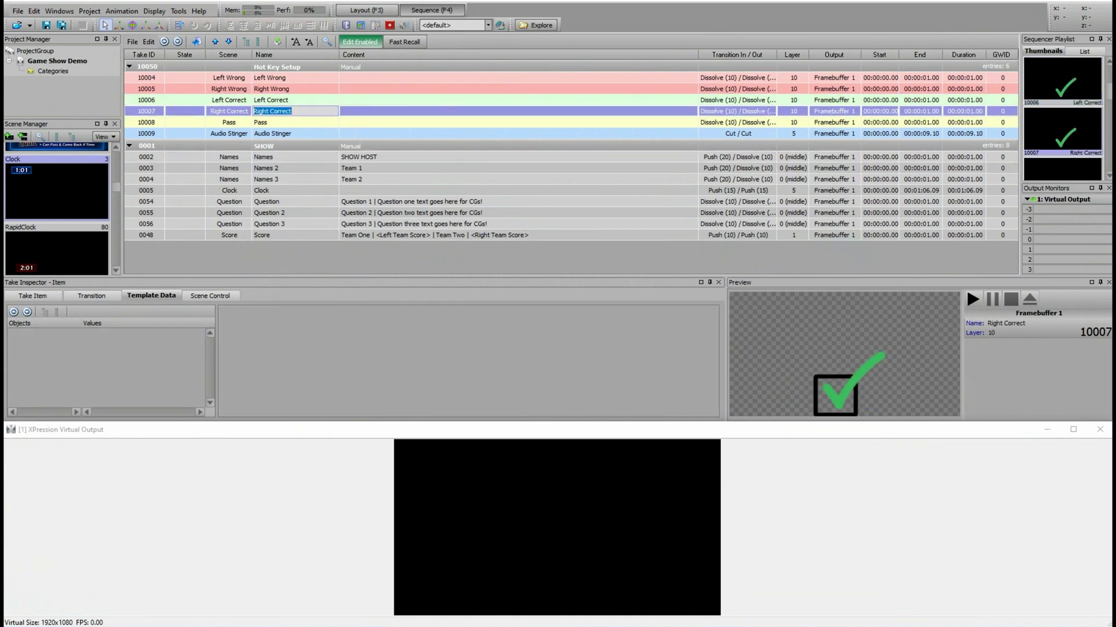
key(Down)
key(Up)
key(Up)
key(Up)
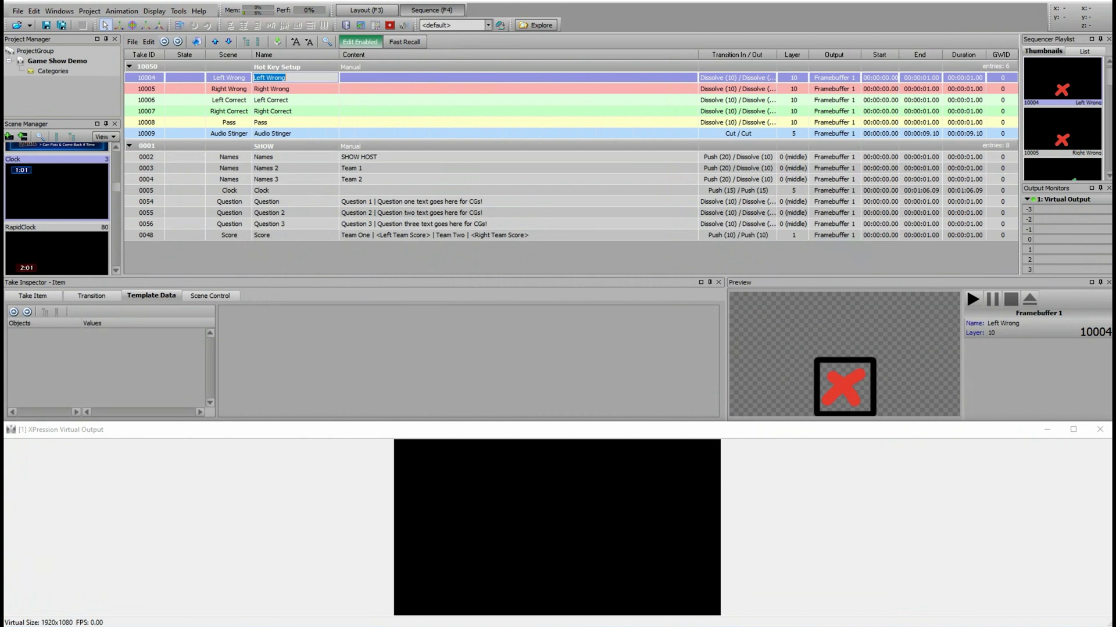
key(Page_Down)
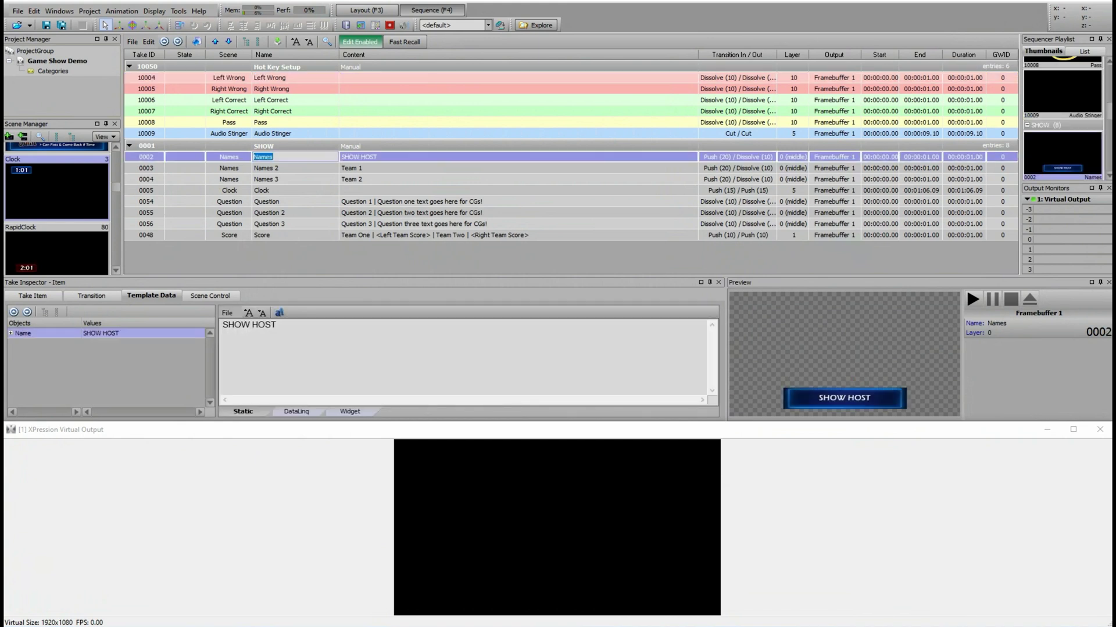
key(Down)
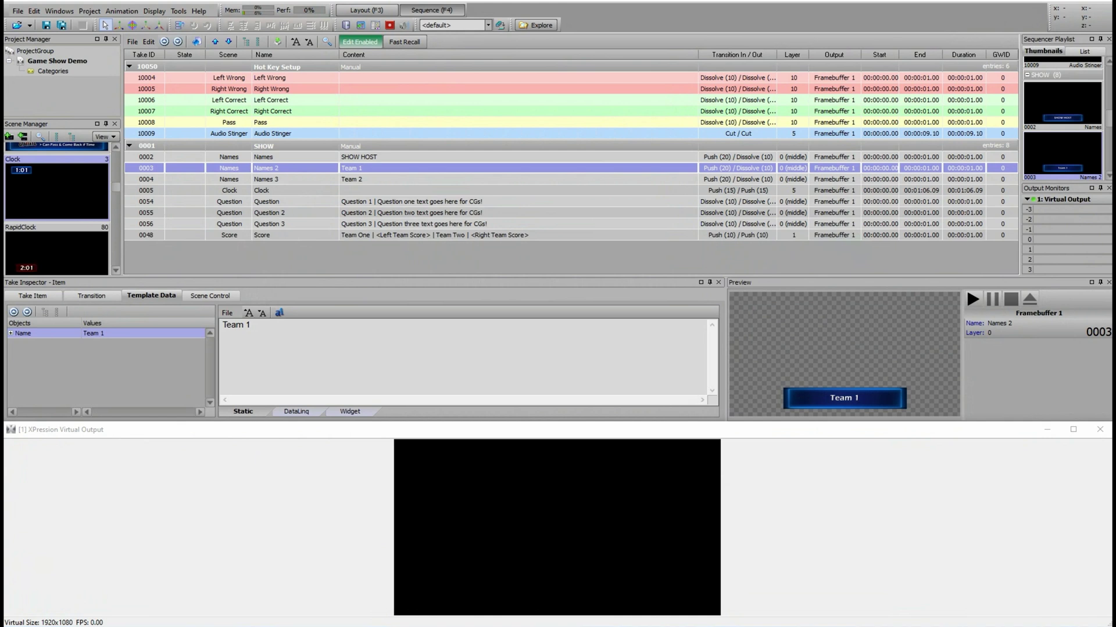
key(Down)
key(Down)
key(Down)
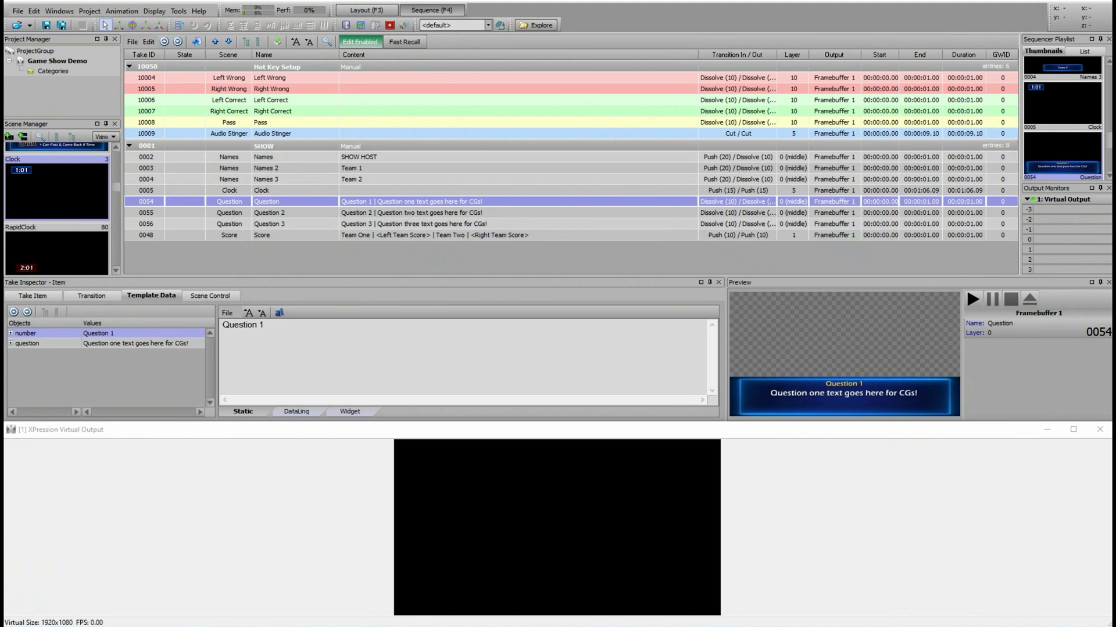
key(Up)
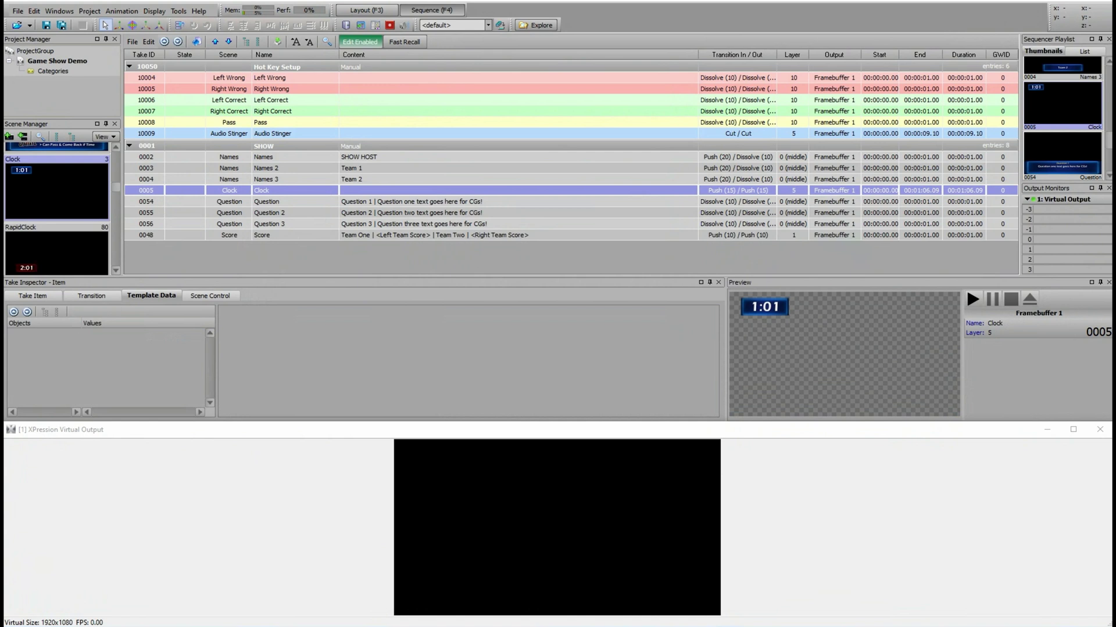
Air the countdown clock, then Question 1 with the left correct-answer check mark.
key(KP_Enter)
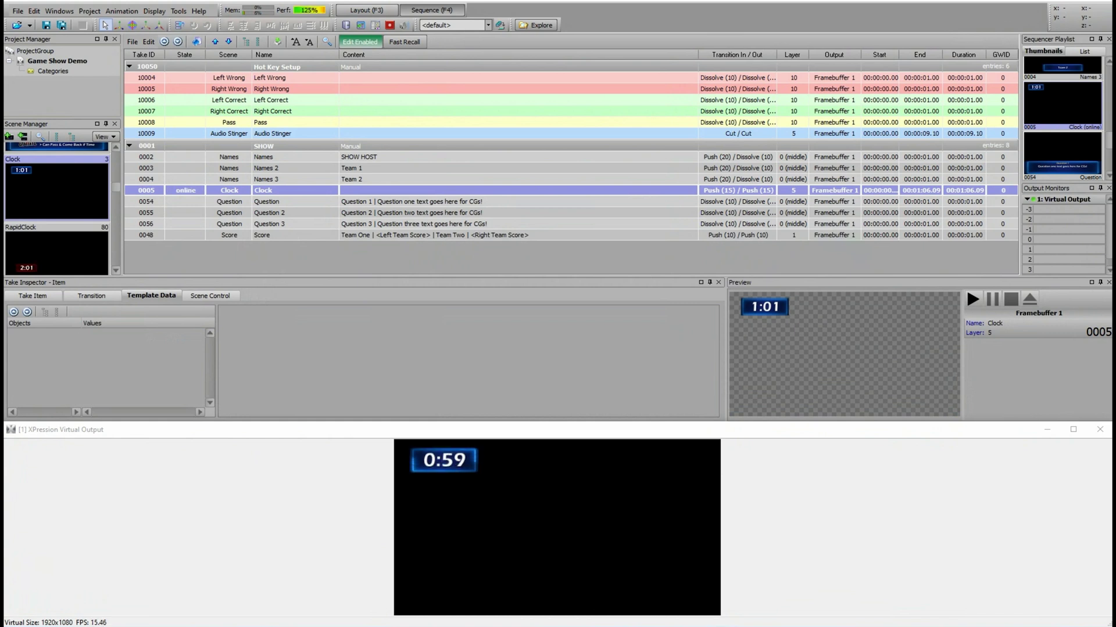
key(Down)
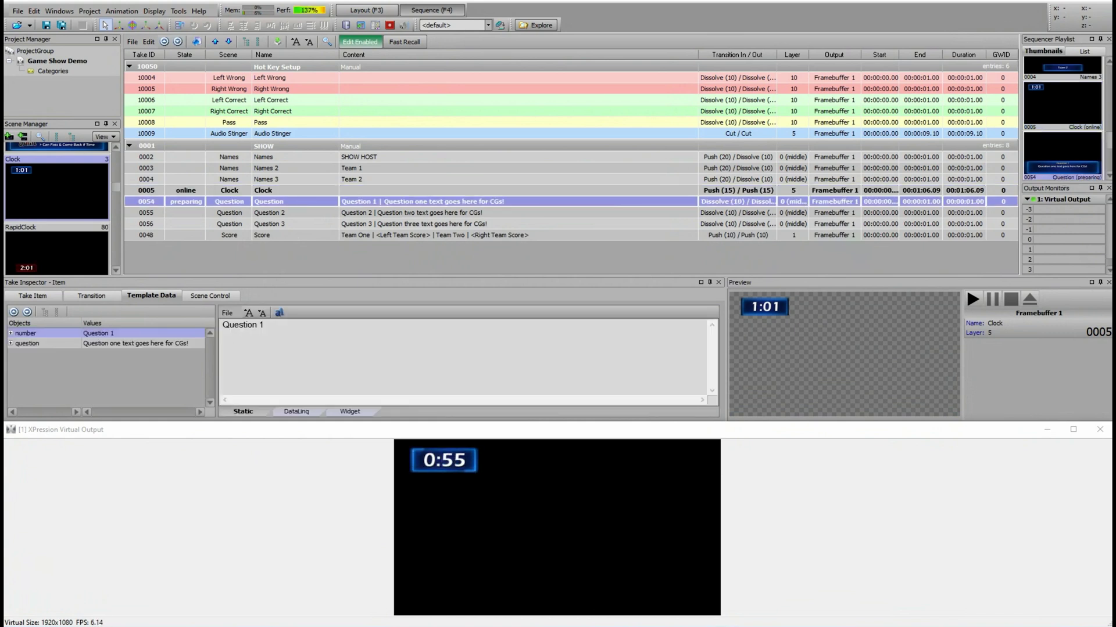
key(KP_Enter)
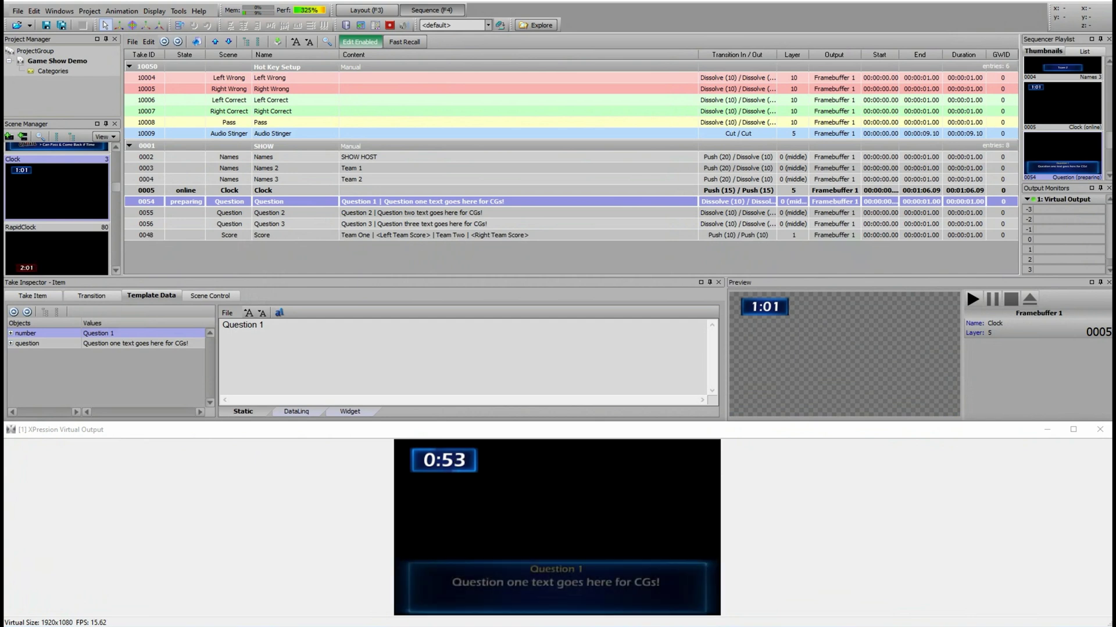
key(F3)
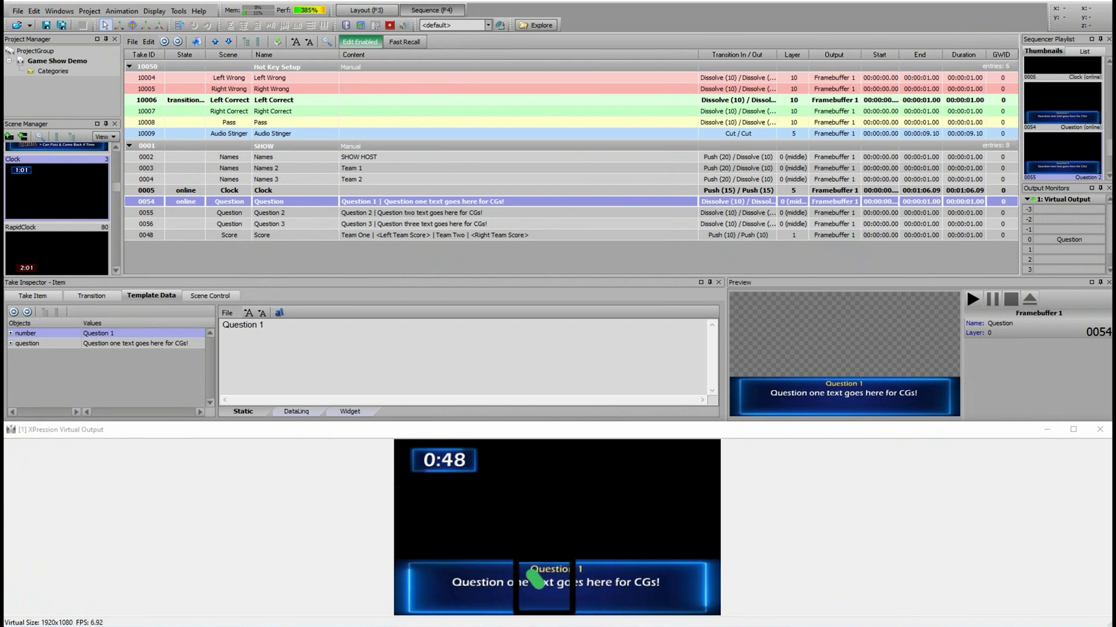
Air Question 2 with the left wrong-answer graphic, then clear all graphics to black.
key(BackSpace)
text(2)
key(Down)
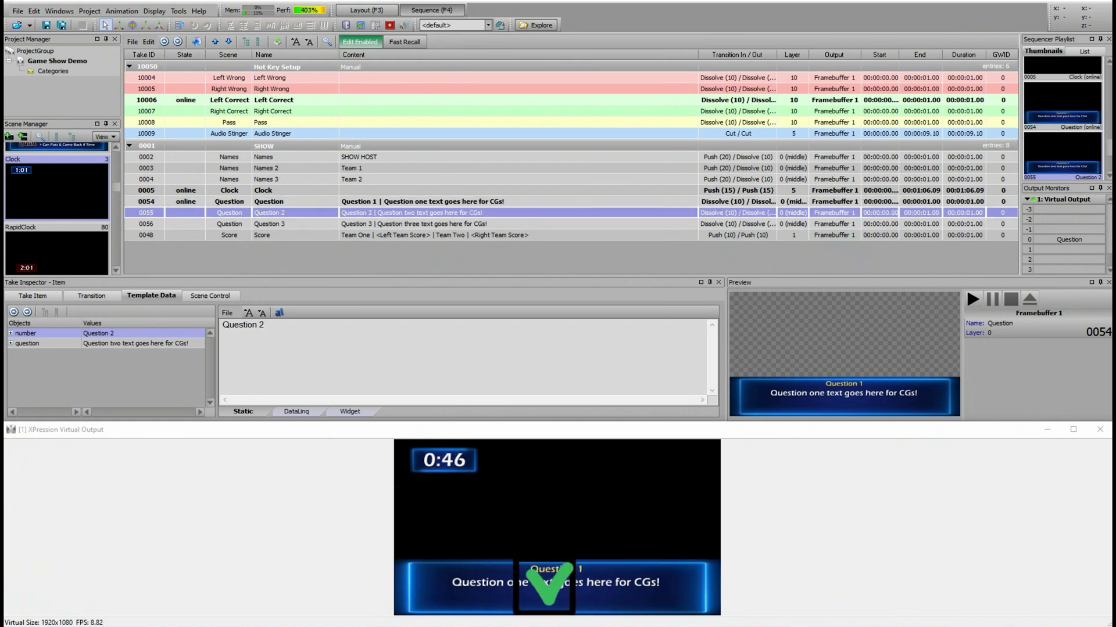
key(space)
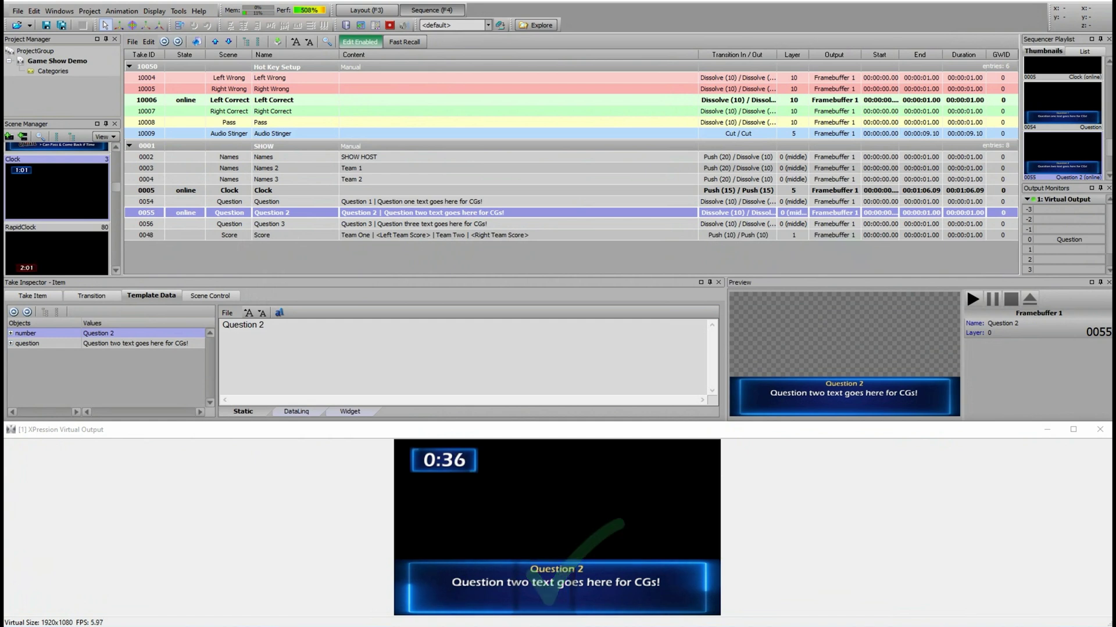
key(F1)
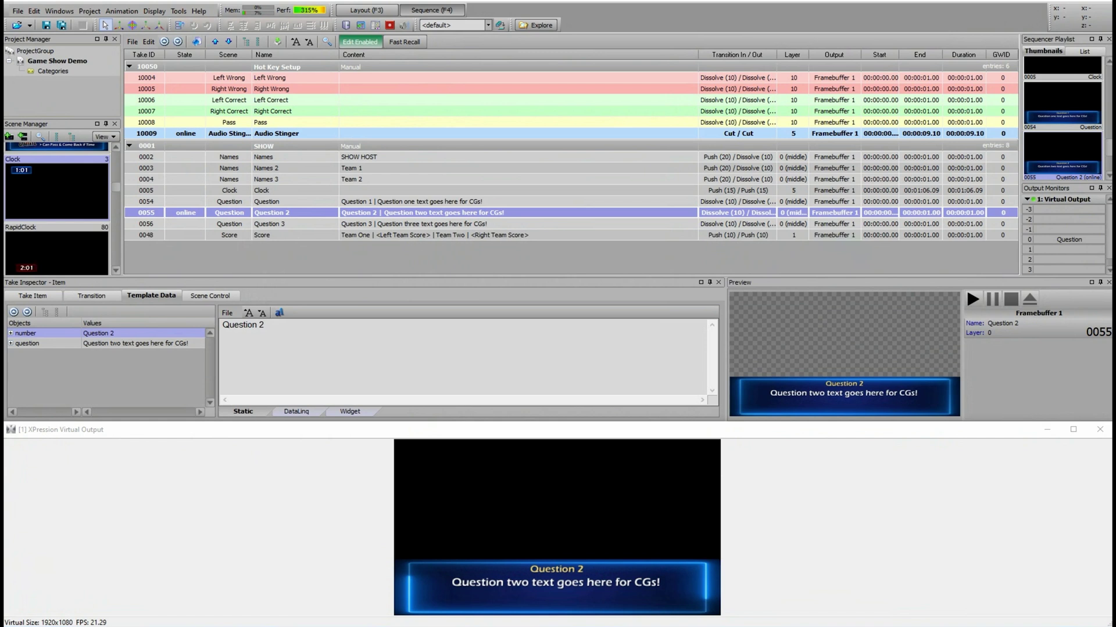
key(F12)
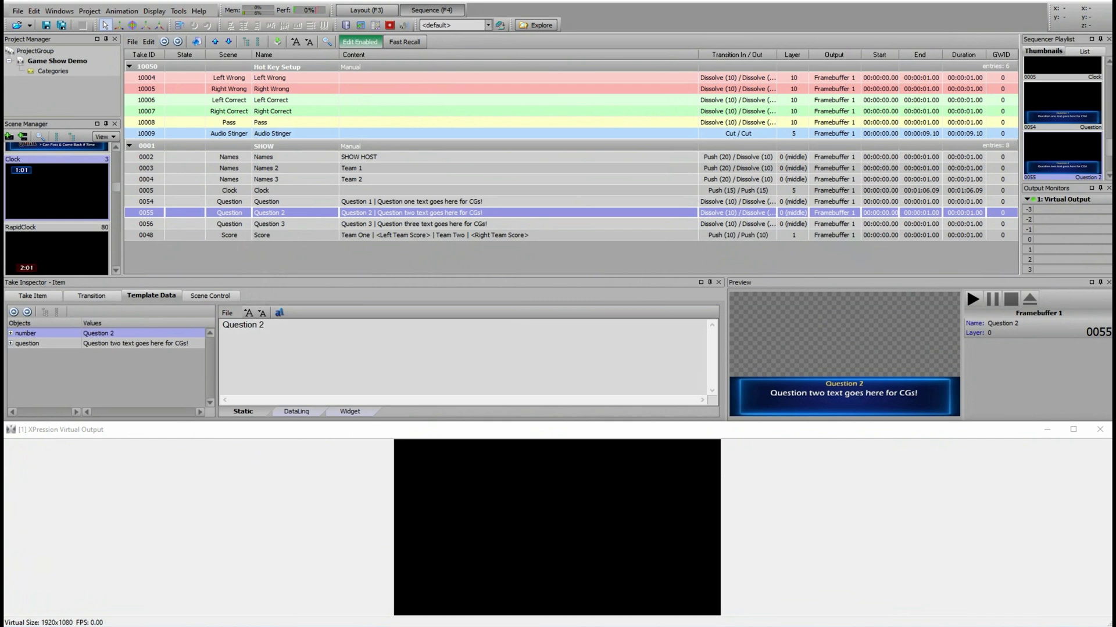
Air the 0–0 Team One vs Team Two scoreboard and set LeftScore to 13.
key(Down)
key(Down)
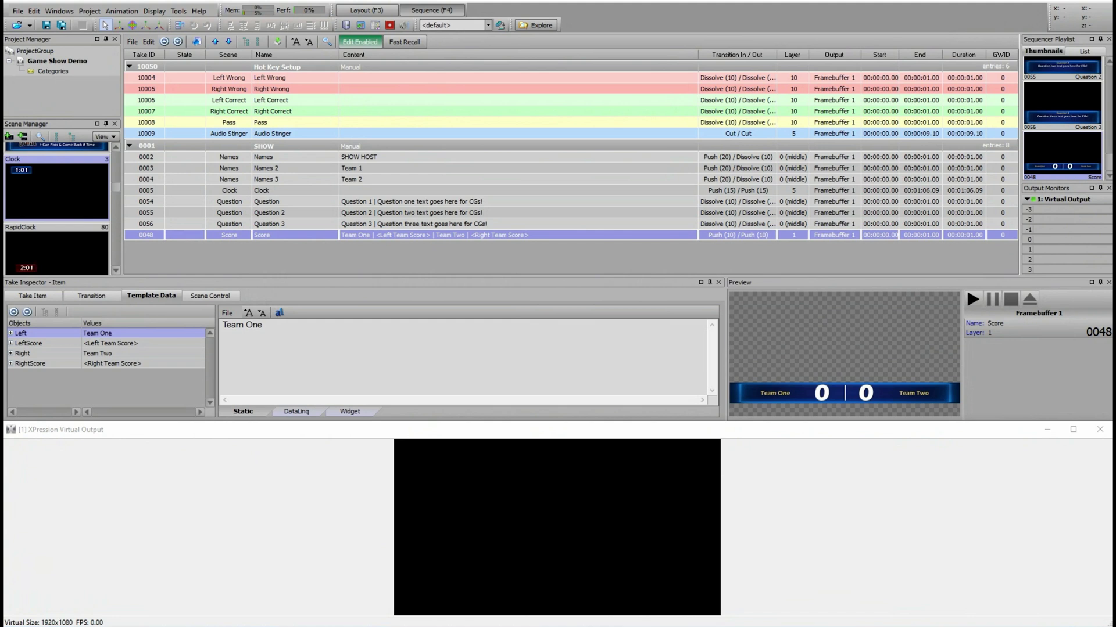
key(F10)
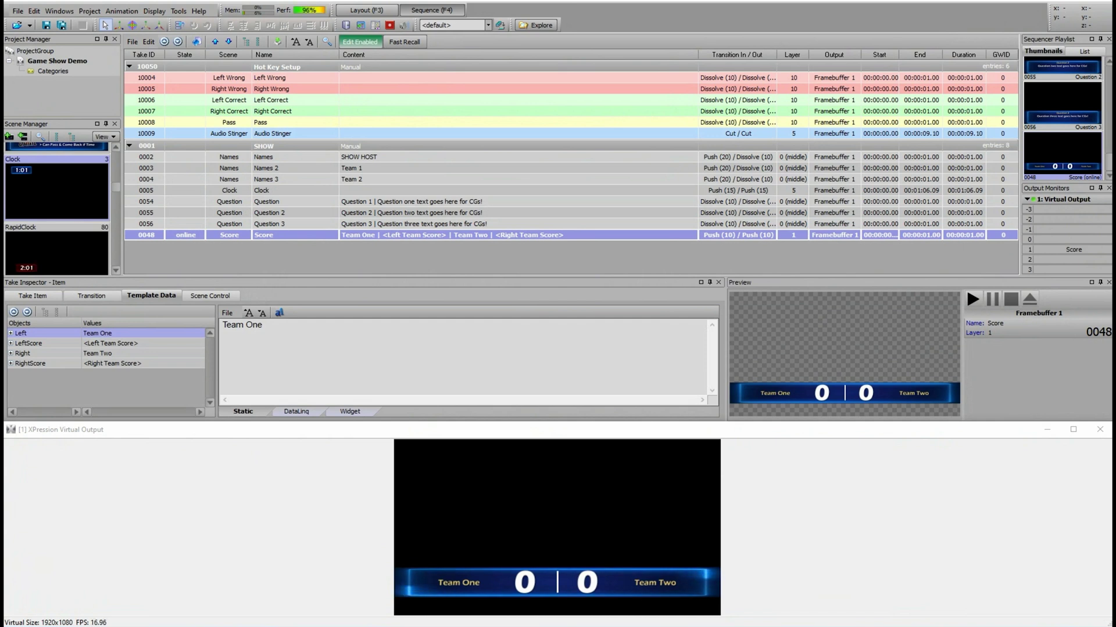
key(Down)
text(13)
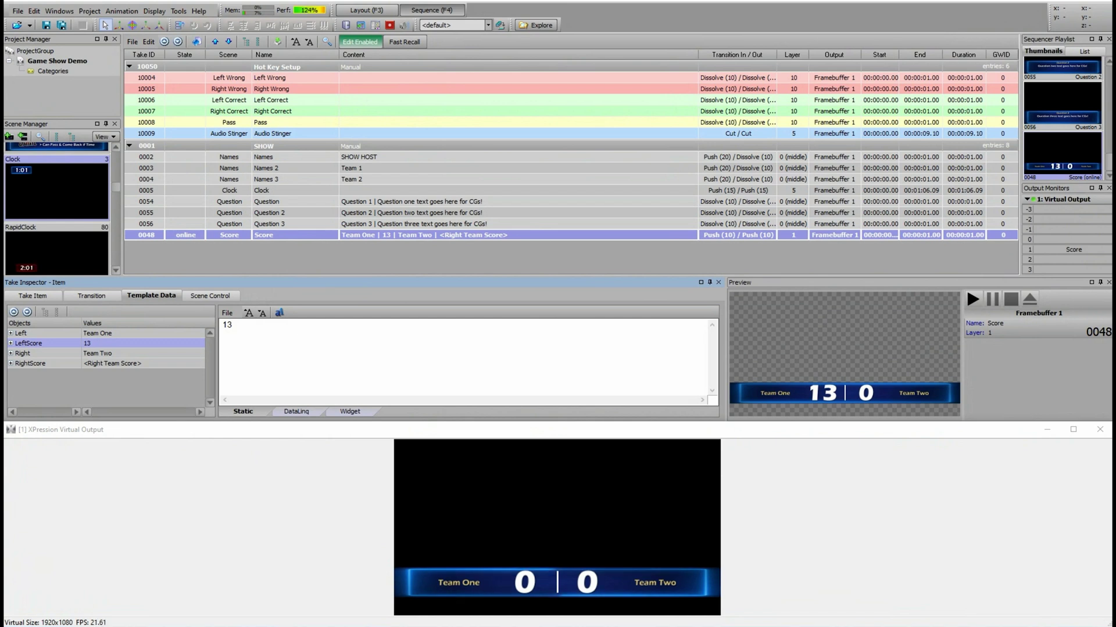
click(350, 411)
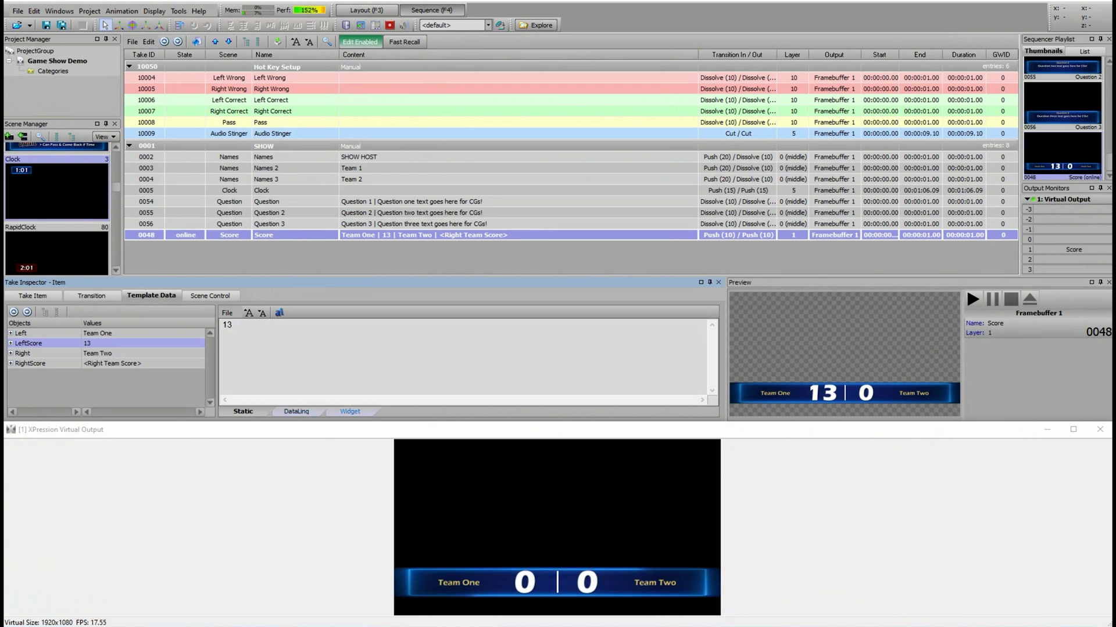
Make LeftScore widget-driven and open the Widgets control panel.
click(356, 315)
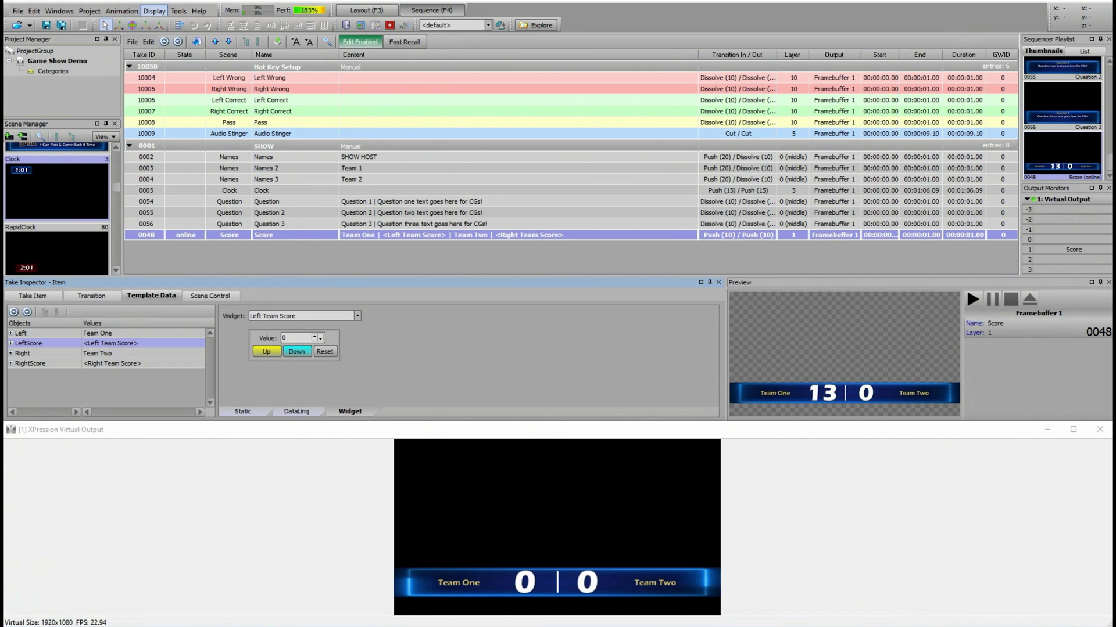
click(153, 11)
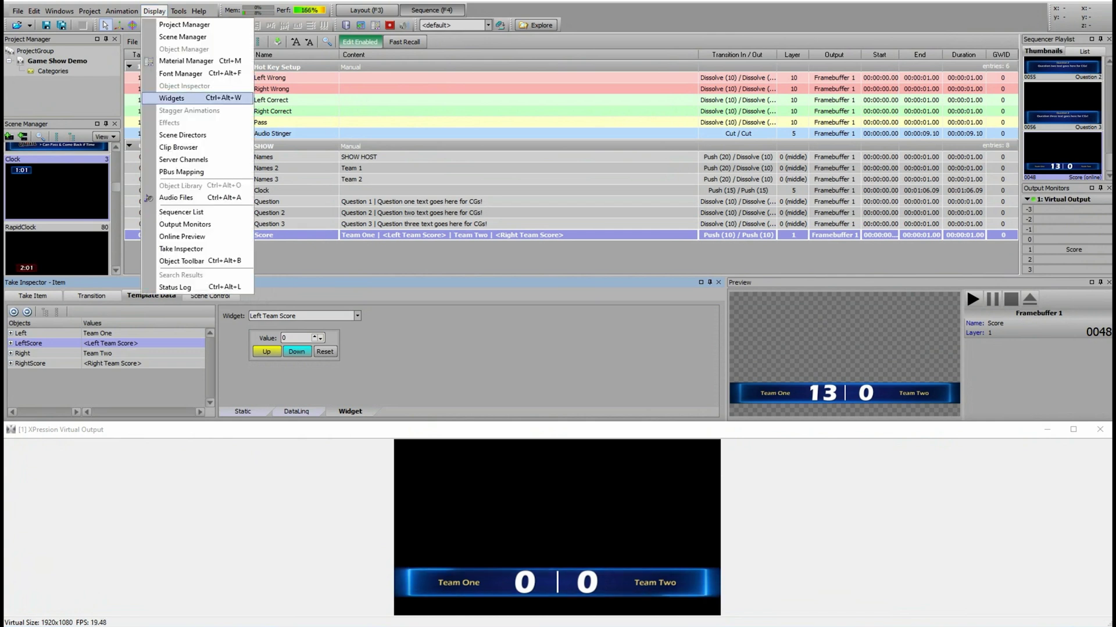
click(175, 98)
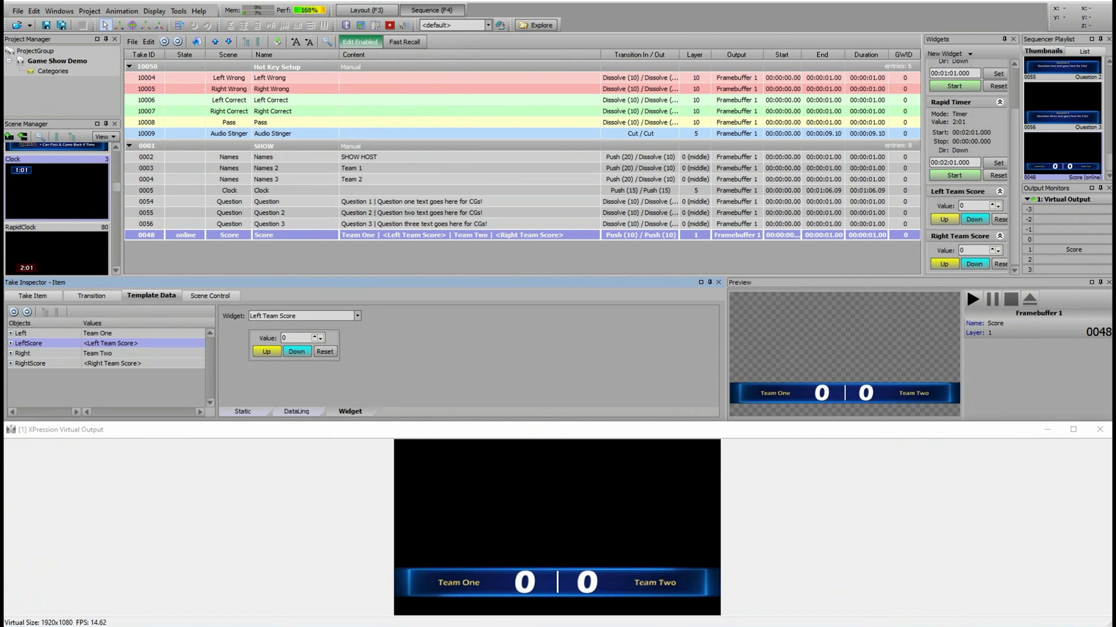
Raise Left Team Score to 3 and lower Right Team Score to -1.
click(944, 219)
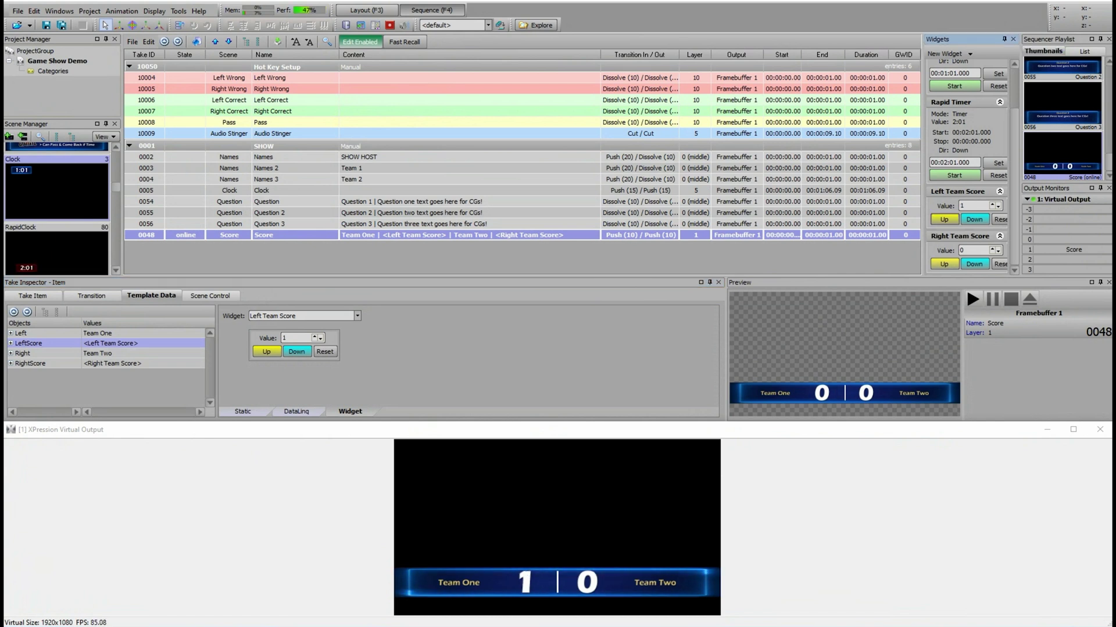
click(973, 263)
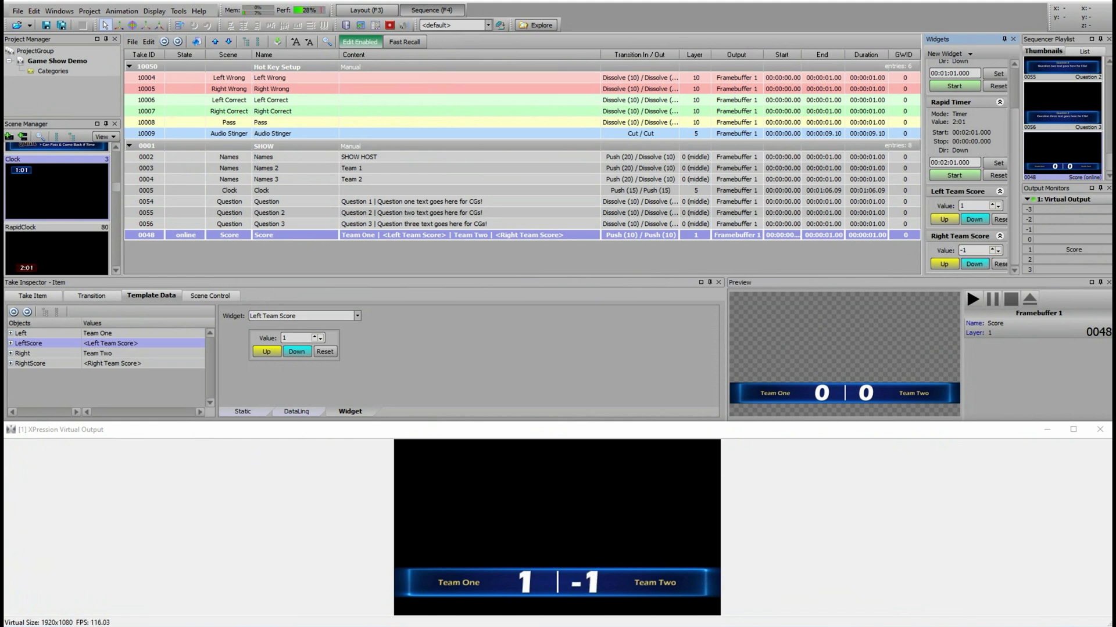
click(944, 218)
click(944, 219)
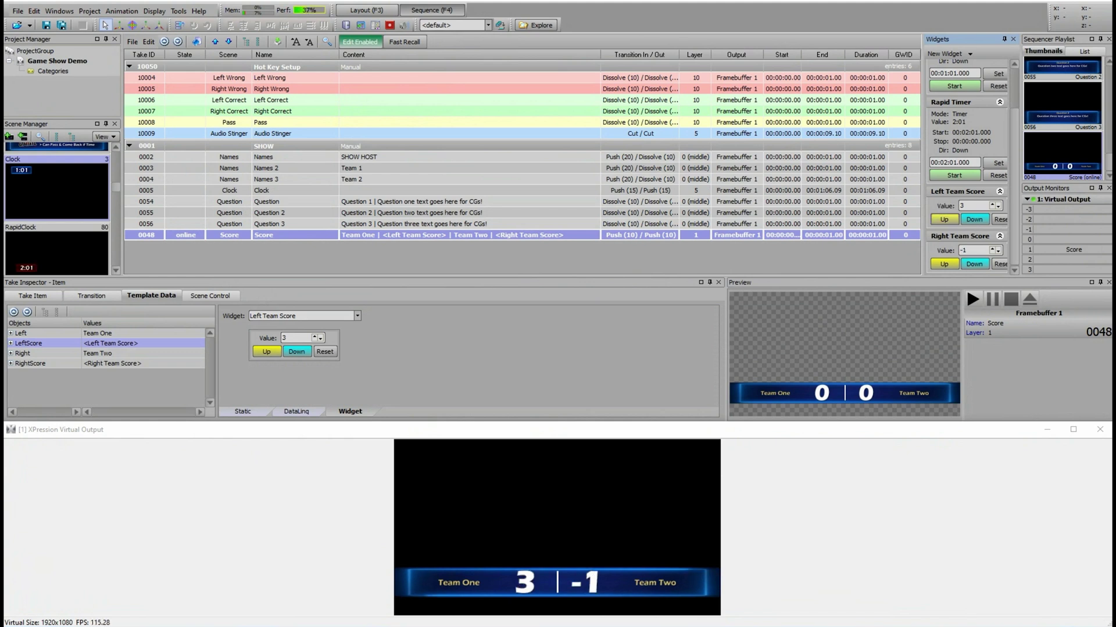